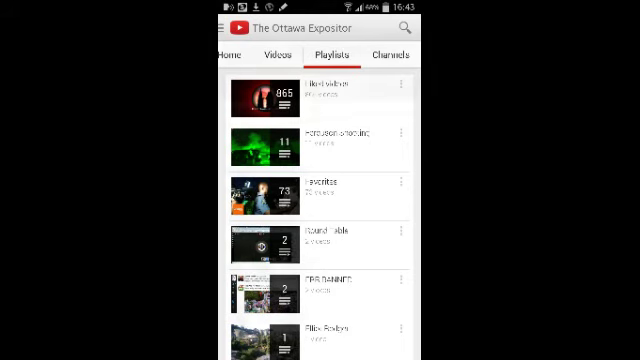
# - Open the Ferguson Shooting playlist from the Playlists tab to list its 11 videos
pyautogui.click(330, 146)
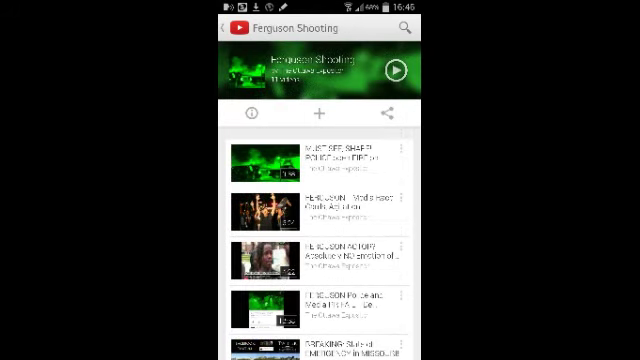